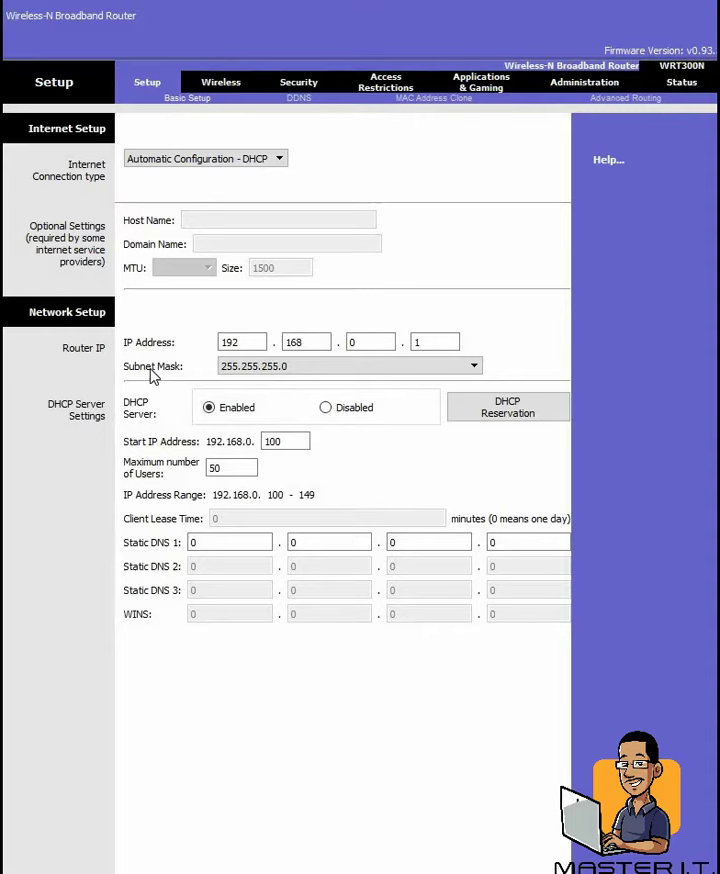
Step: On Basic Wireless Settings, replace the SSID 'Default' with 'master i.t.'
{"action": "left_click", "coordinate": [221, 346]}
{"action": "left_click", "coordinate": [446, 336]}
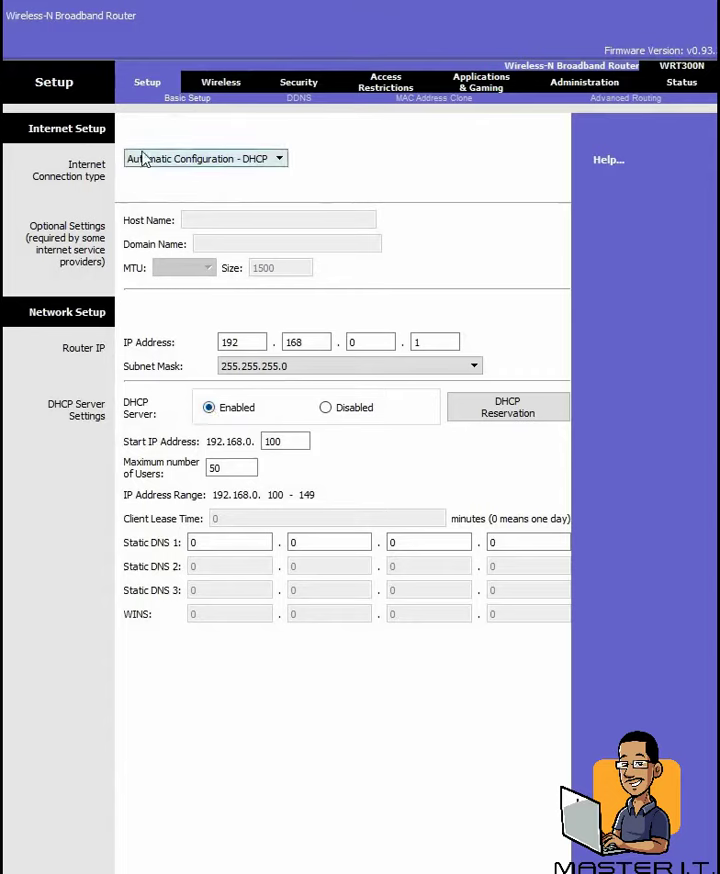
{"action": "left_click", "coordinate": [234, 87]}
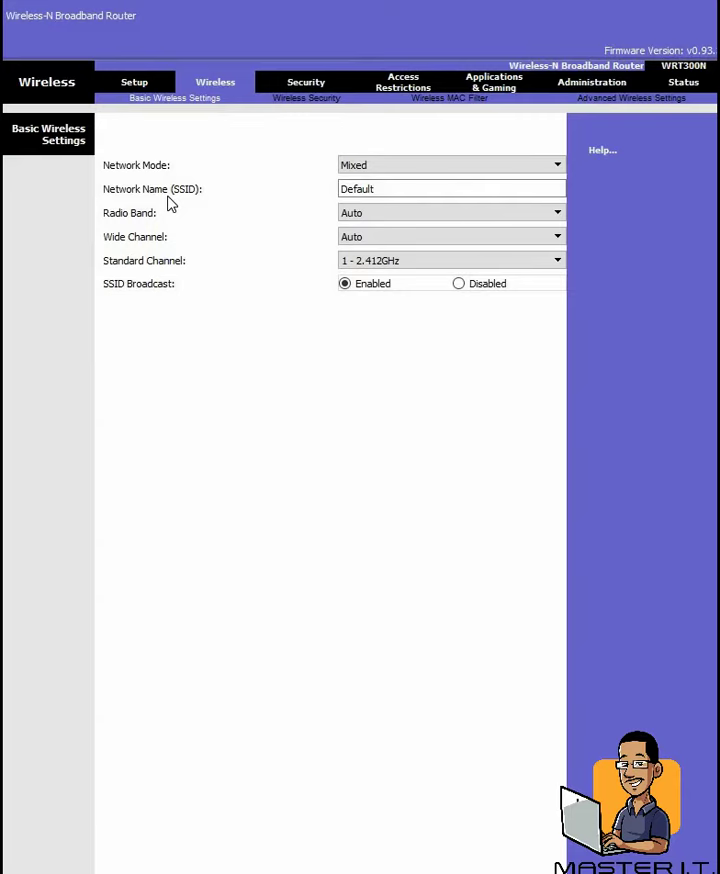
{"action": "left_click", "coordinate": [479, 189]}
{"action": "key", "text": "BackSpace"}
{"action": "key", "text": "BackSpace"}
{"action": "key", "text": "BackSpace"}
{"action": "key", "text": "BackSpace"}
{"action": "key", "text": "BackSpace"}
{"action": "key", "text": "BackSpace"}
{"action": "key", "text": "BackSpace"}
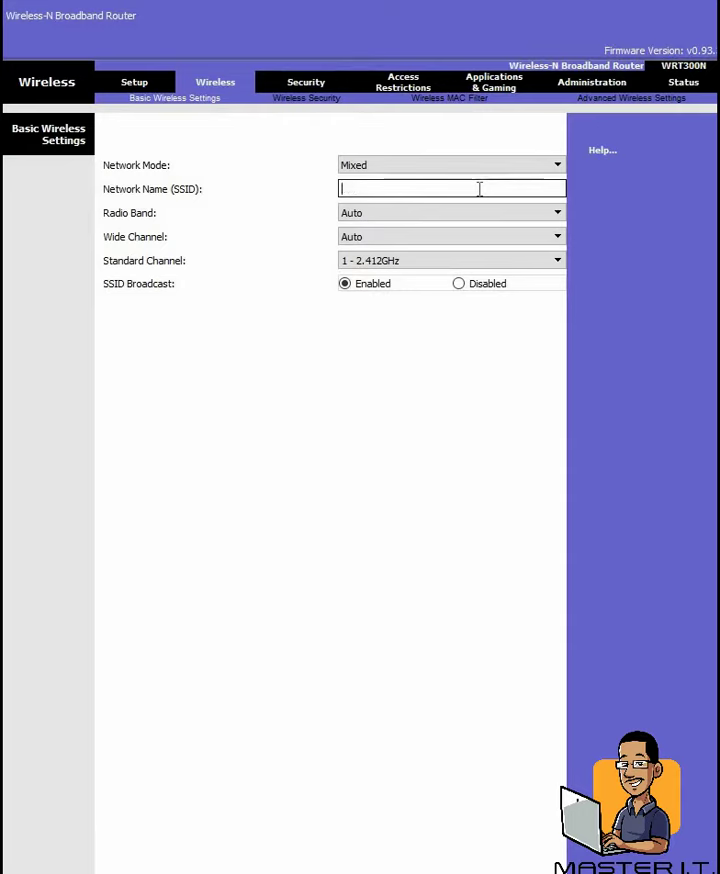
{"action": "type", "text": "master i.t."}
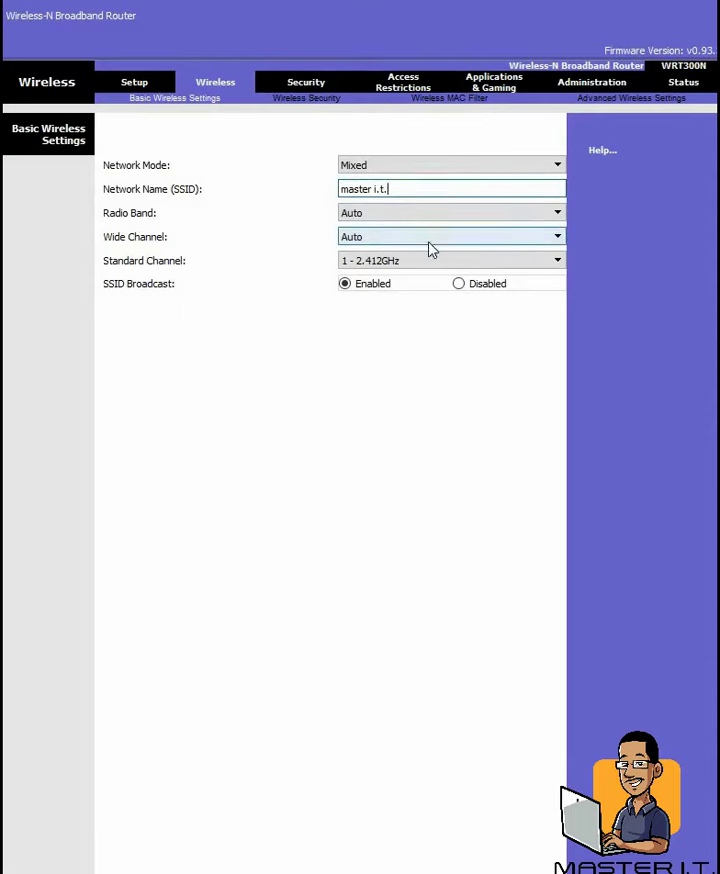
{"action": "left_click", "coordinate": [545, 260]}
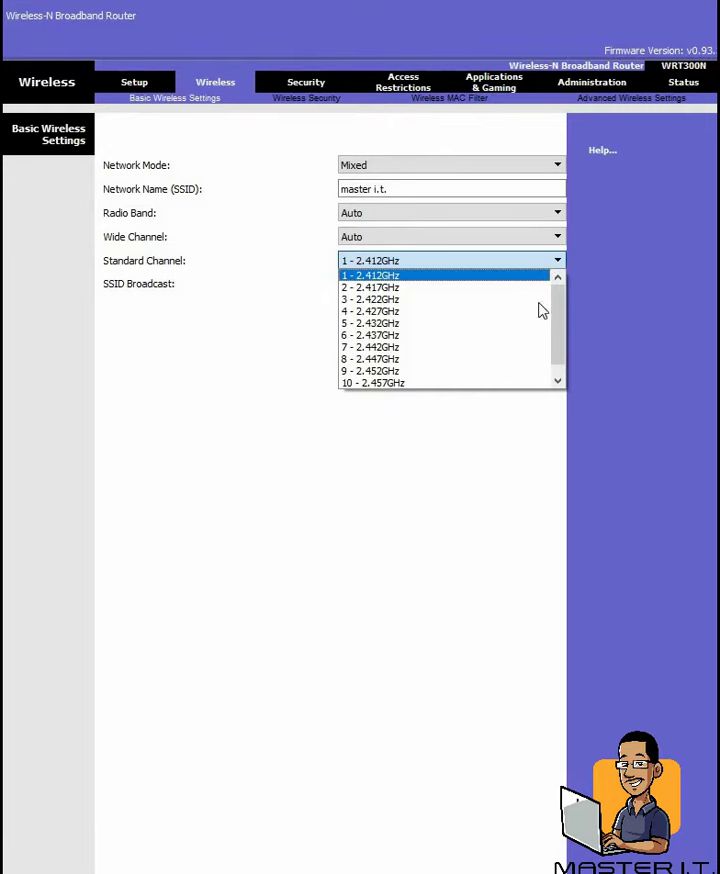
{"action": "left_click", "coordinate": [478, 499]}
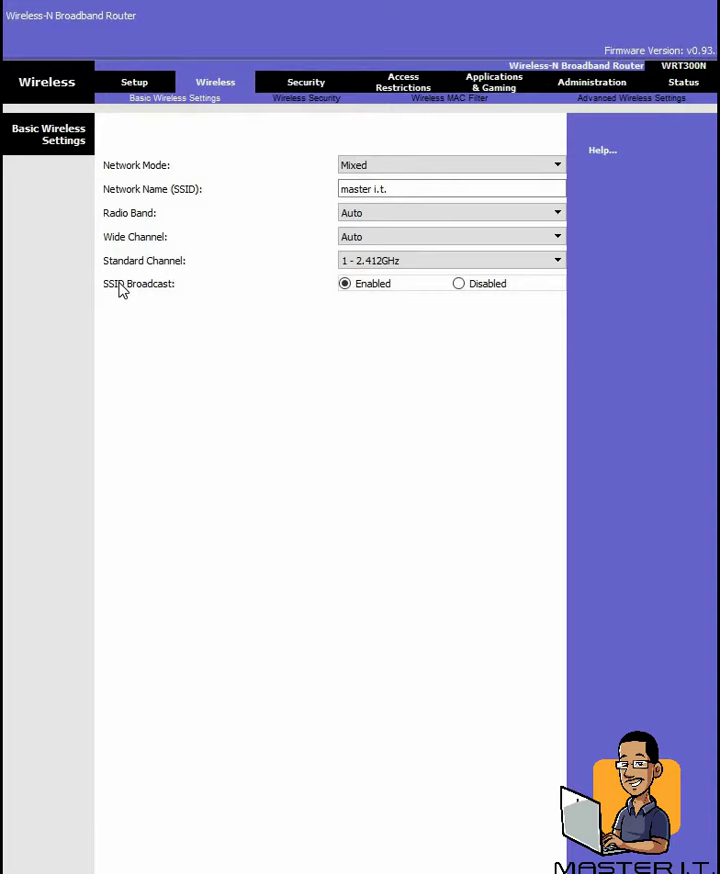
Step: Set SSID Broadcast to Disabled so the 'master i.t.' network name is hidden
{"action": "left_click", "coordinate": [459, 285]}
{"action": "left_click_drag", "start_coordinate": [431, 189], "coordinate": [296, 178]}
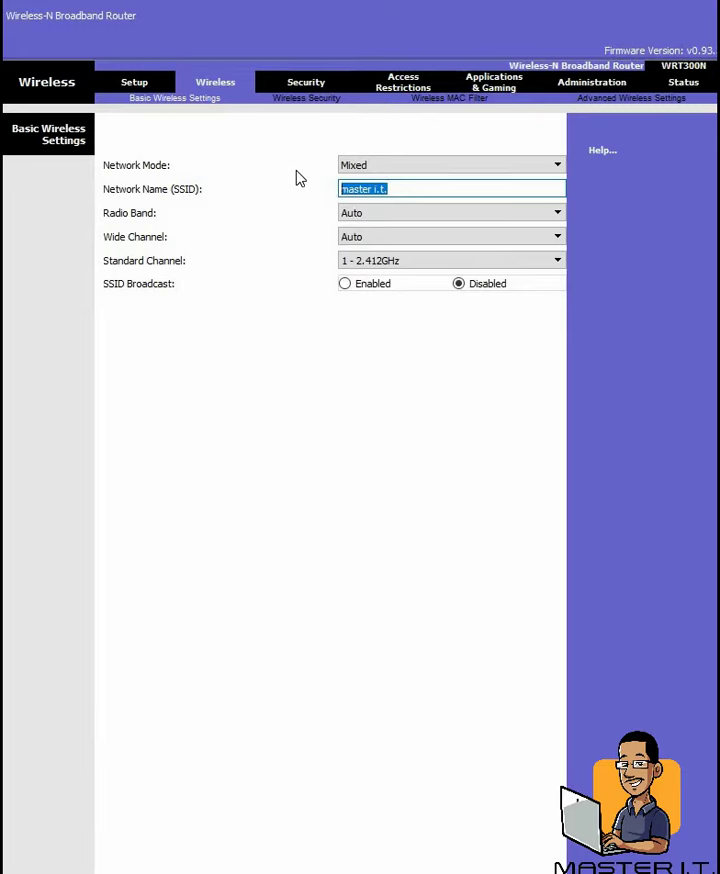
{"action": "left_click", "coordinate": [314, 402]}
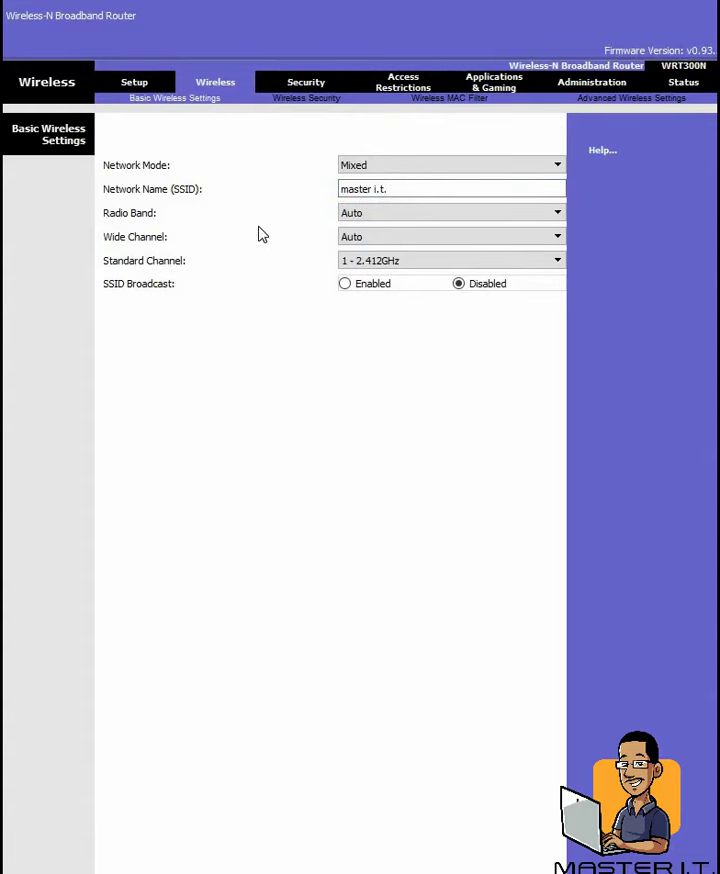
Step: Set Wireless Security to WPA2 Personal with AES encryption and enter the network passphrase
{"action": "left_click", "coordinate": [316, 99]}
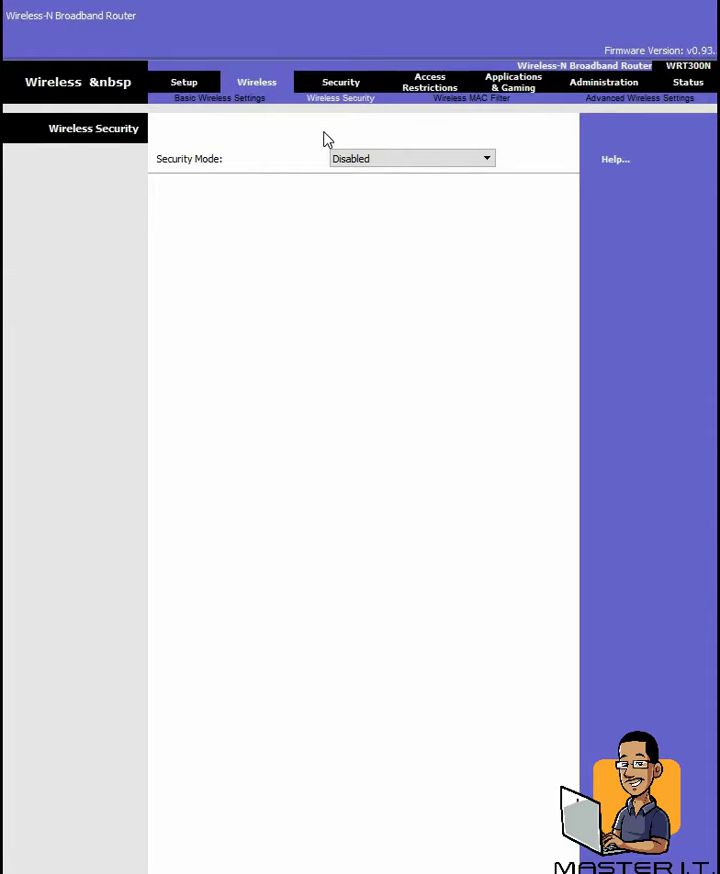
{"action": "left_click", "coordinate": [459, 165]}
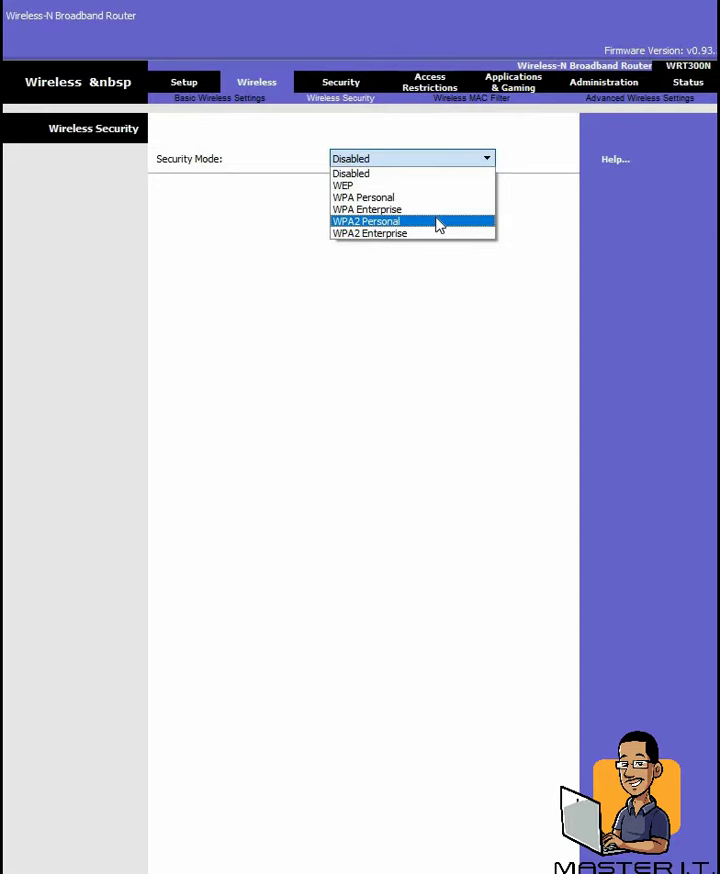
{"action": "left_click", "coordinate": [436, 218]}
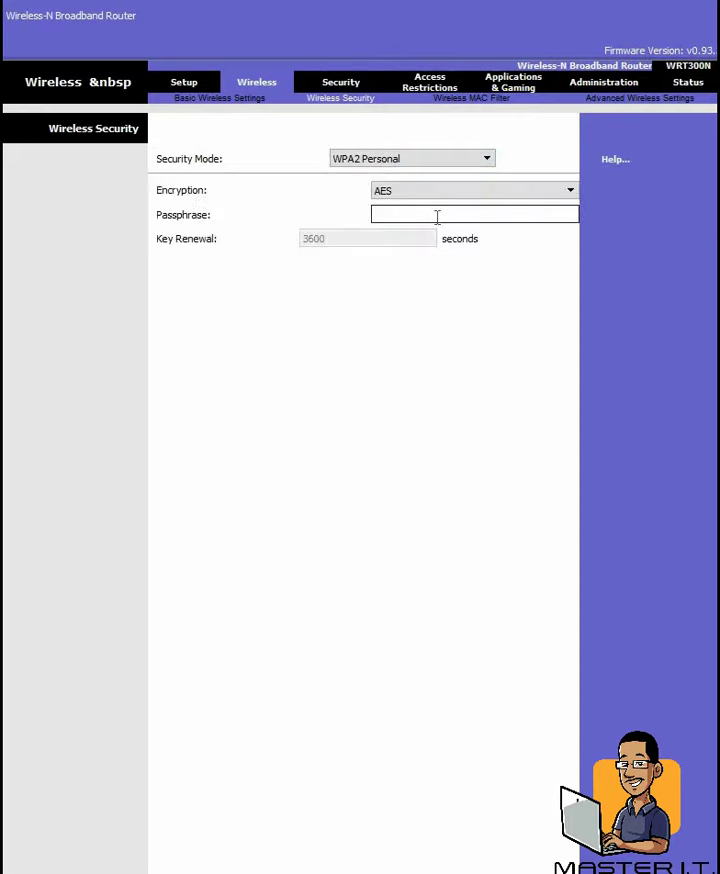
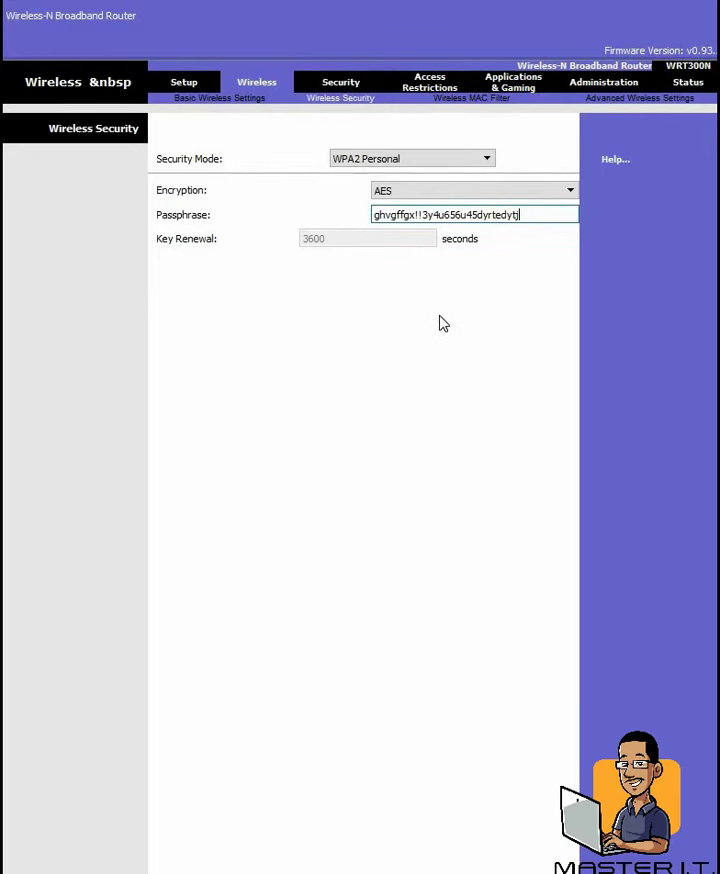
{"action": "left_click", "coordinate": [504, 106]}
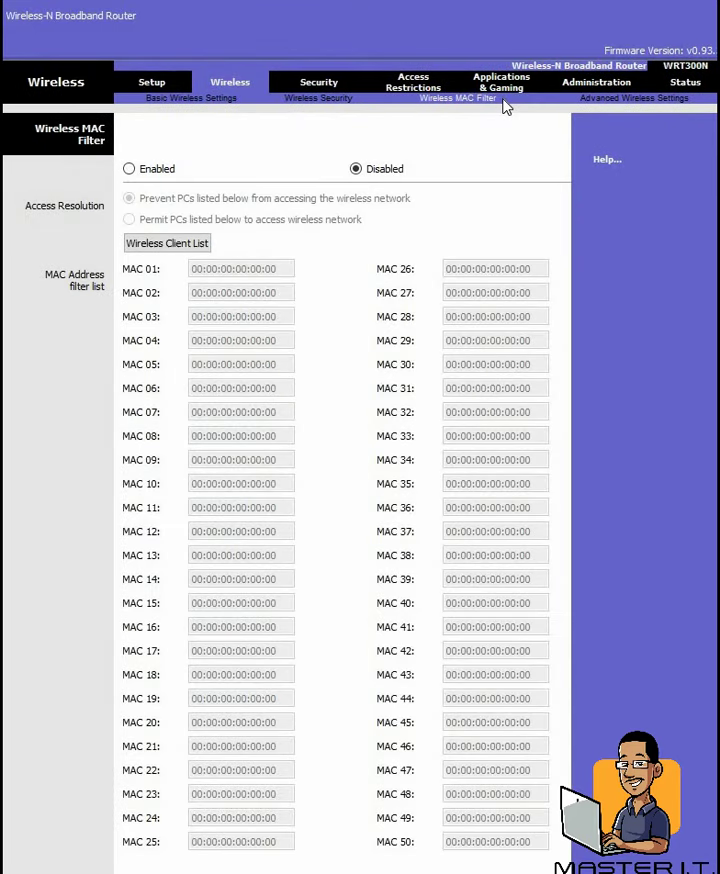
{"action": "left_click", "coordinate": [139, 172]}
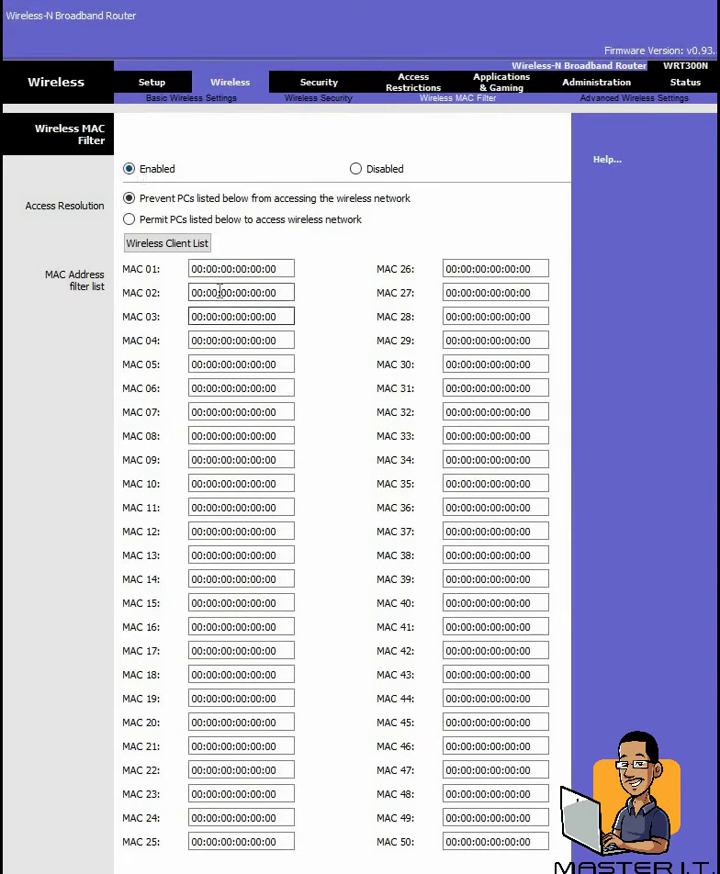
{"action": "left_click", "coordinate": [280, 268]}
{"action": "double_click", "coordinate": [280, 268]}
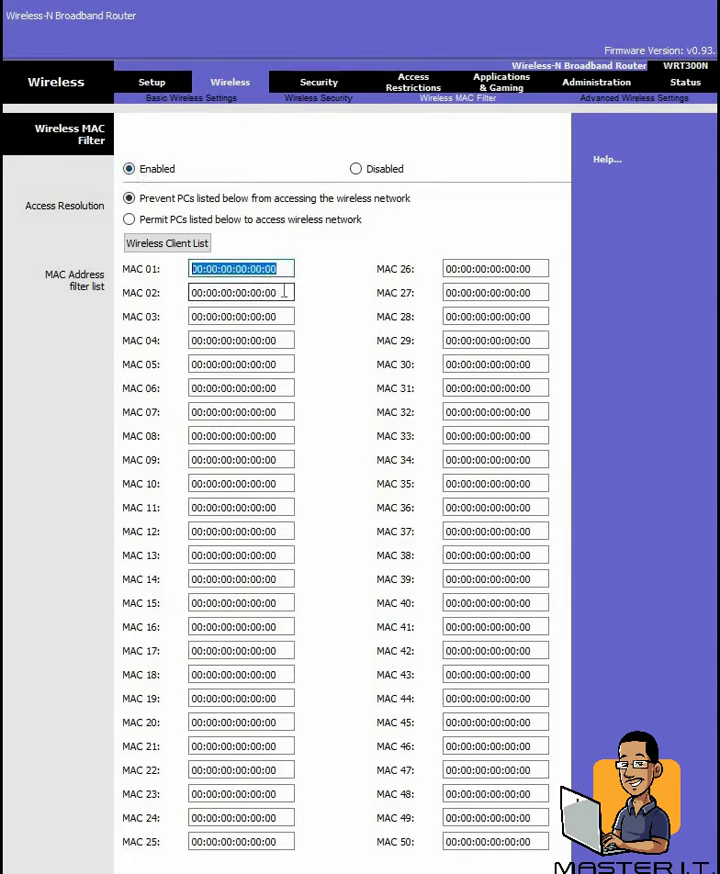
{"action": "key", "text": "Tab"}
{"action": "key", "text": "Tab"}
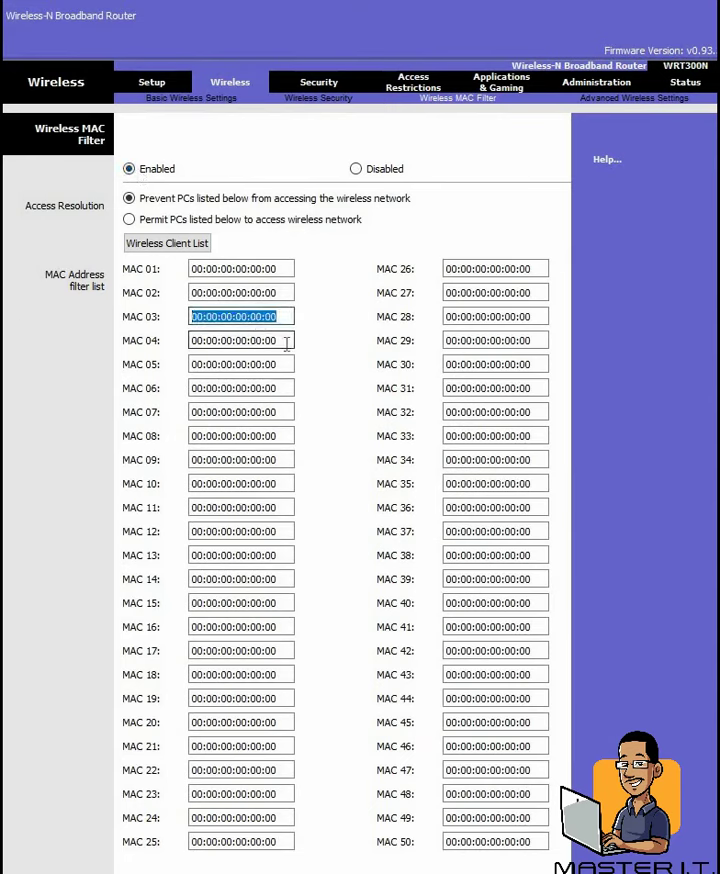
{"action": "key", "text": "Tab"}
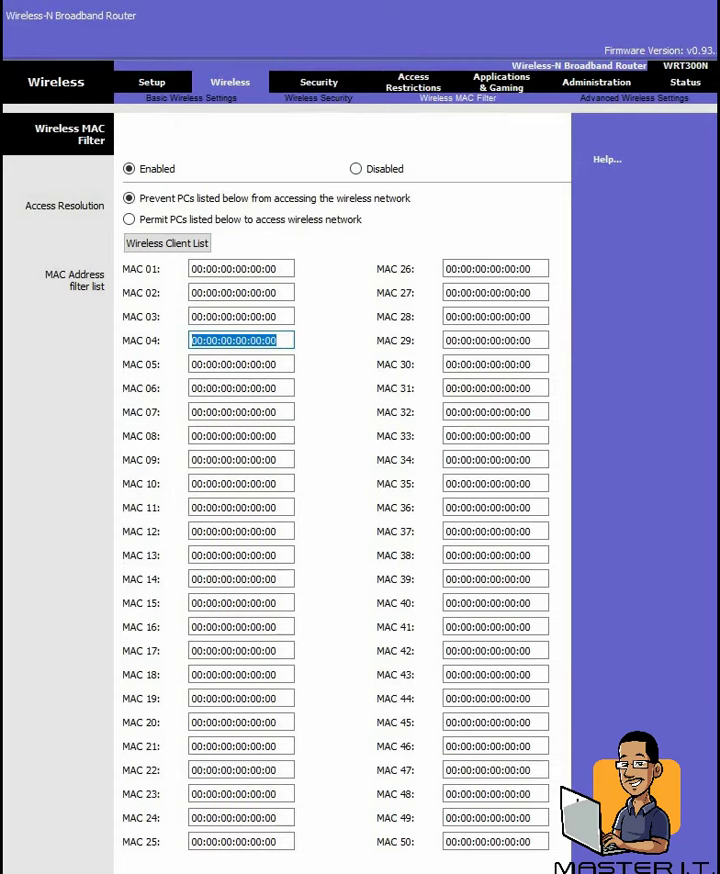
Step: Go to Security, then Access Restrictions to show Internet Access Policy 10
{"action": "left_click", "coordinate": [337, 85]}
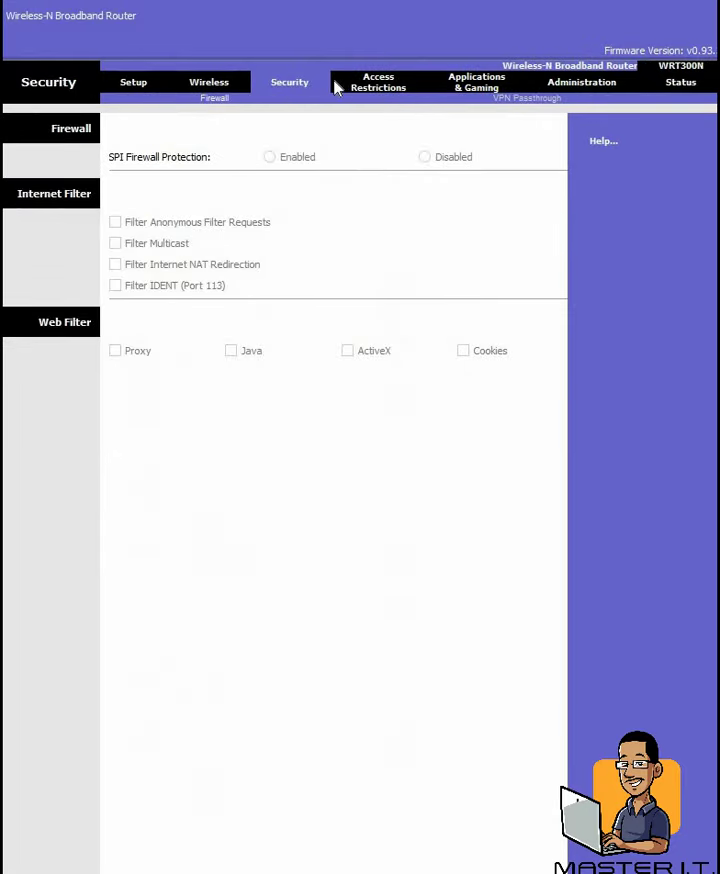
{"action": "left_click", "coordinate": [393, 86]}
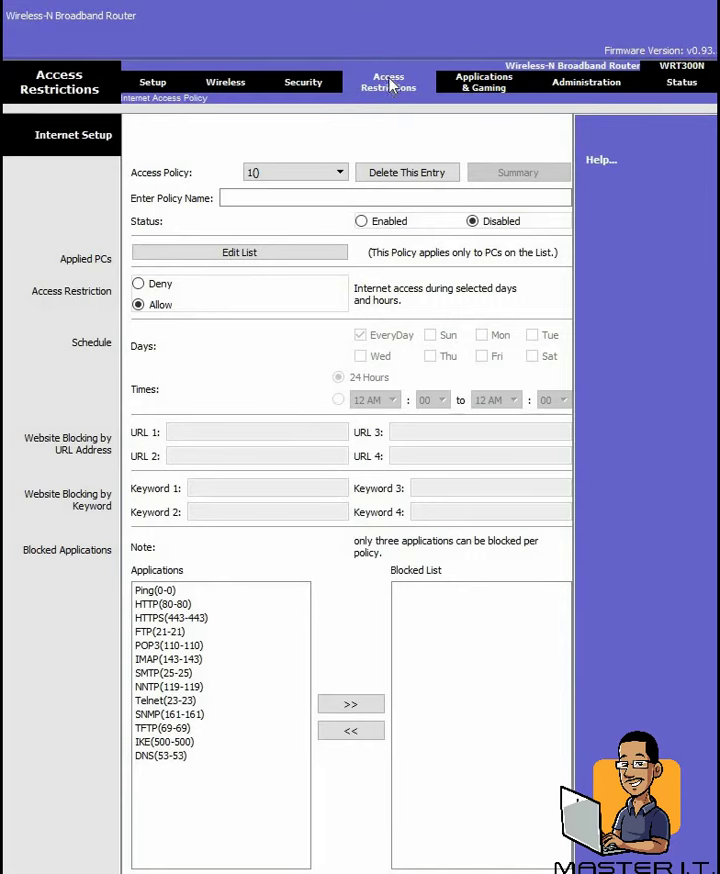
Step: Set Internet Access Policy 10 to Enabled, leaving it on Allow after trying Deny
{"action": "left_click", "coordinate": [362, 222]}
{"action": "left_click", "coordinate": [138, 284]}
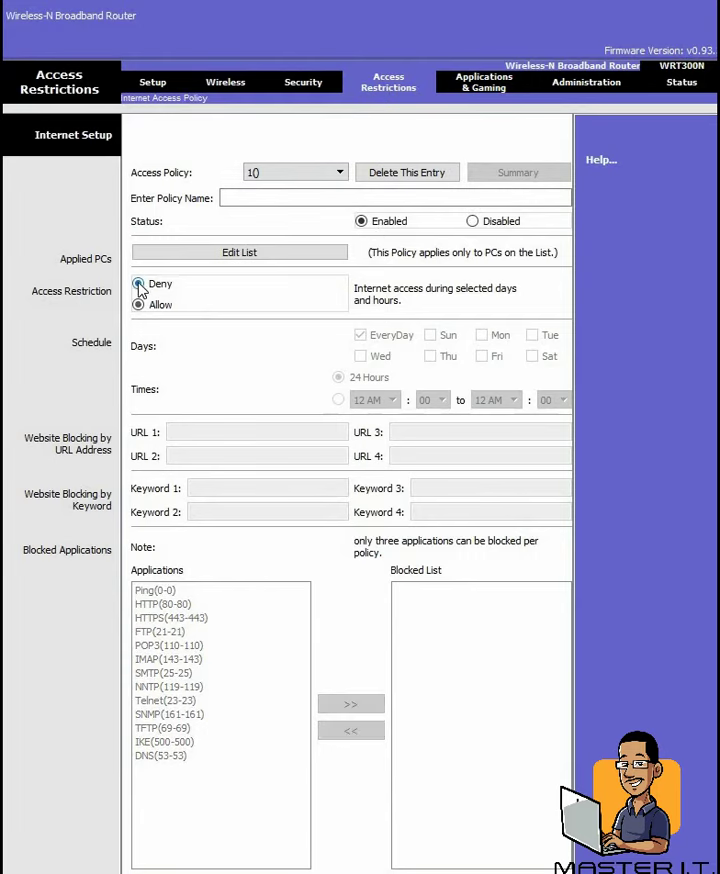
{"action": "left_click", "coordinate": [139, 305]}
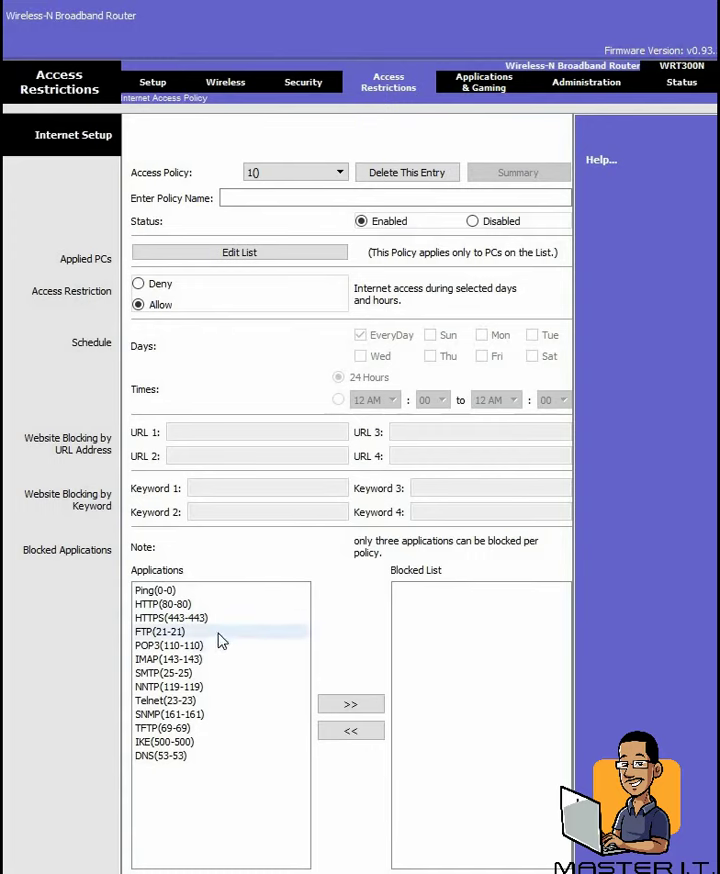
Step: Add HTTP(80-80) to the Blocked List, then select POP3, IMAP, SMTP and DNS in Applications
{"action": "left_click", "coordinate": [207, 605]}
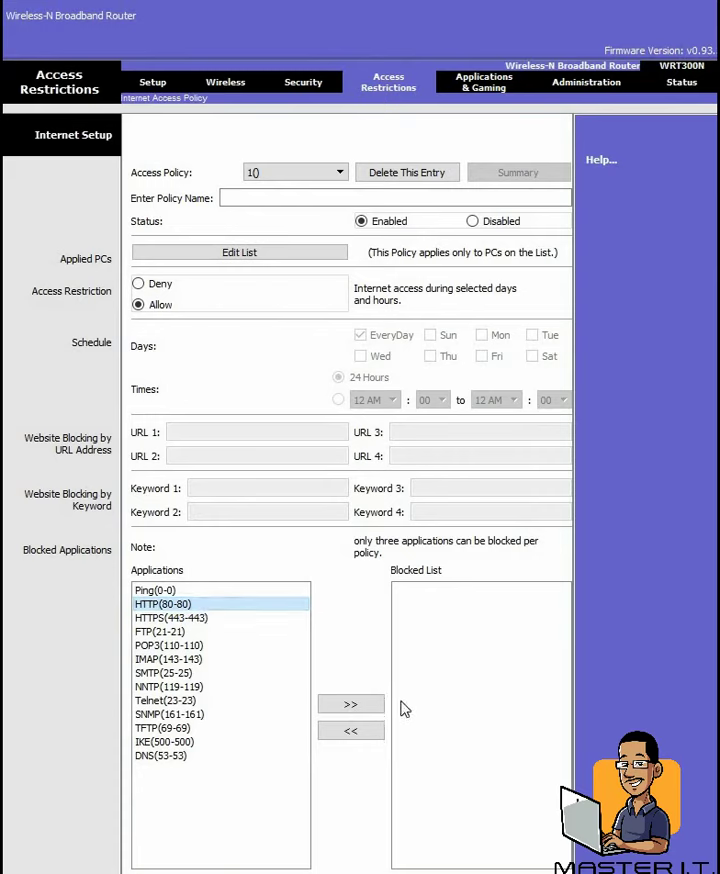
{"action": "left_click", "coordinate": [348, 704]}
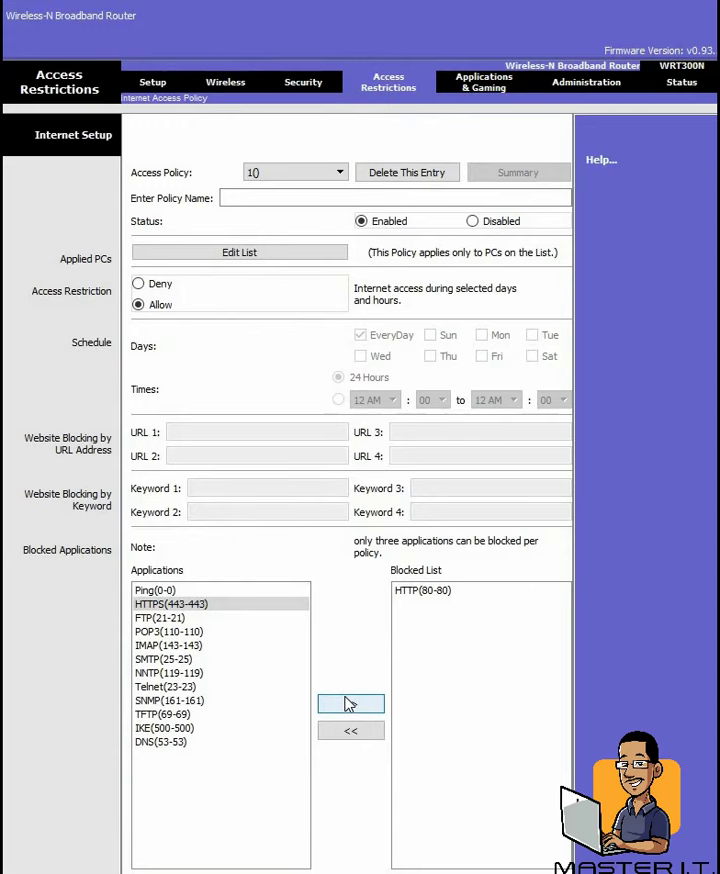
{"action": "left_click", "coordinate": [196, 632]}
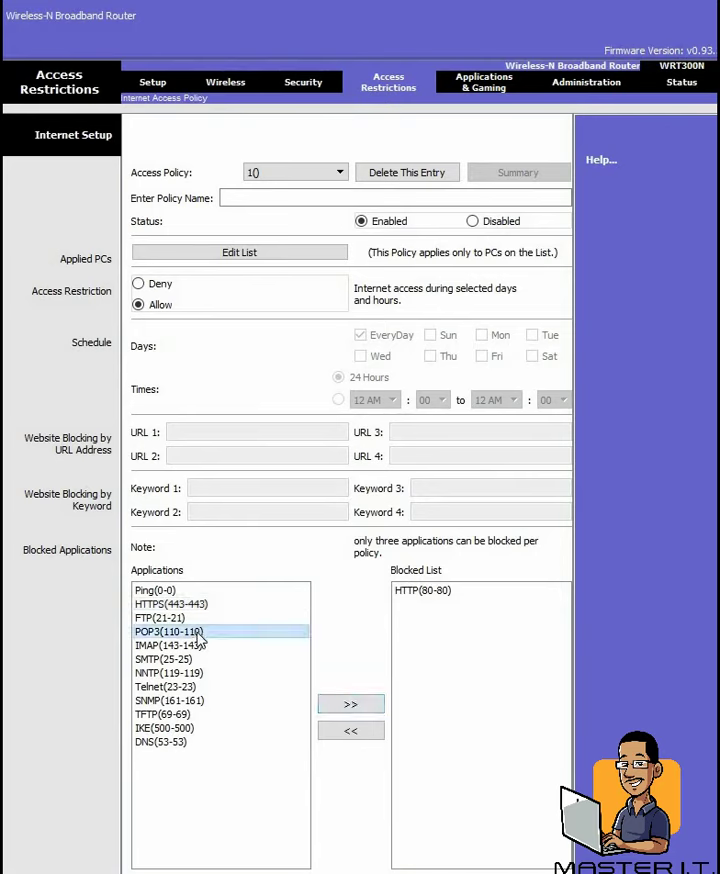
{"action": "left_click", "coordinate": [196, 645]}
{"action": "left_click", "coordinate": [196, 660]}
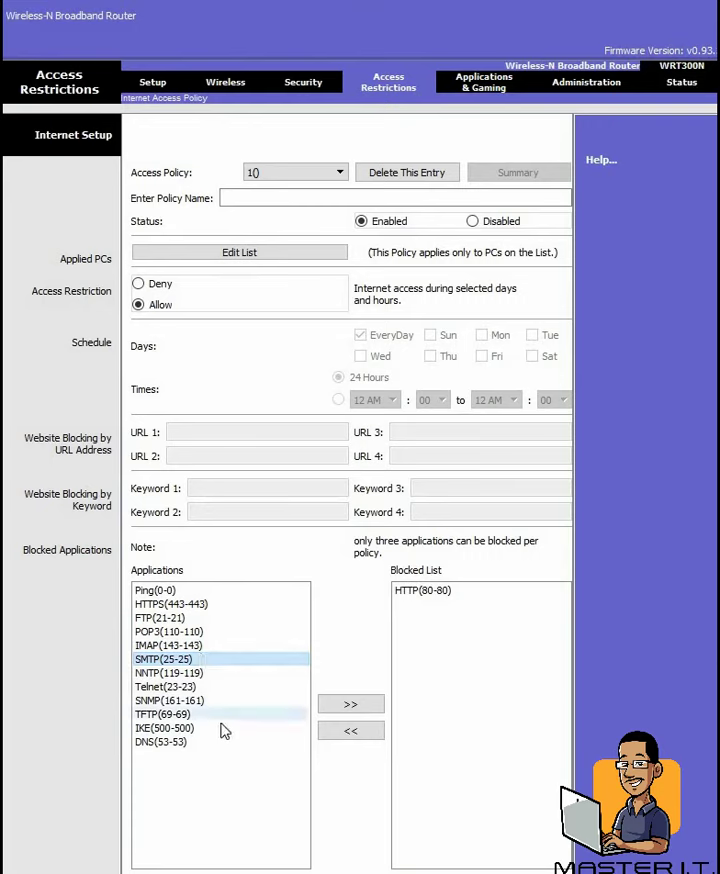
{"action": "left_click", "coordinate": [181, 744]}
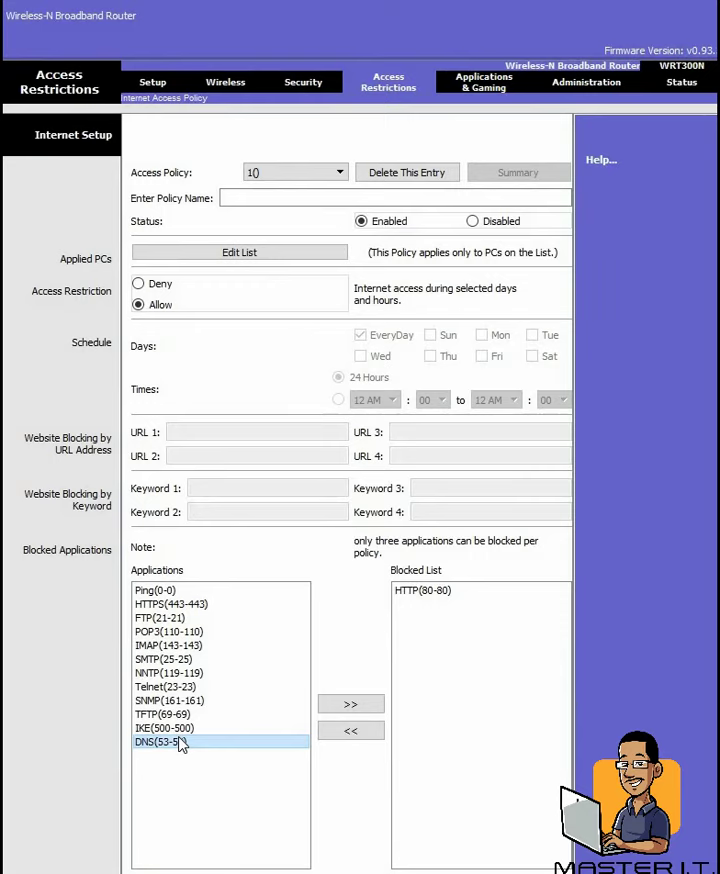
Step: Go to Applications & Gaming to view the empty Single Port Forwarding entries
{"action": "left_click", "coordinate": [508, 90]}
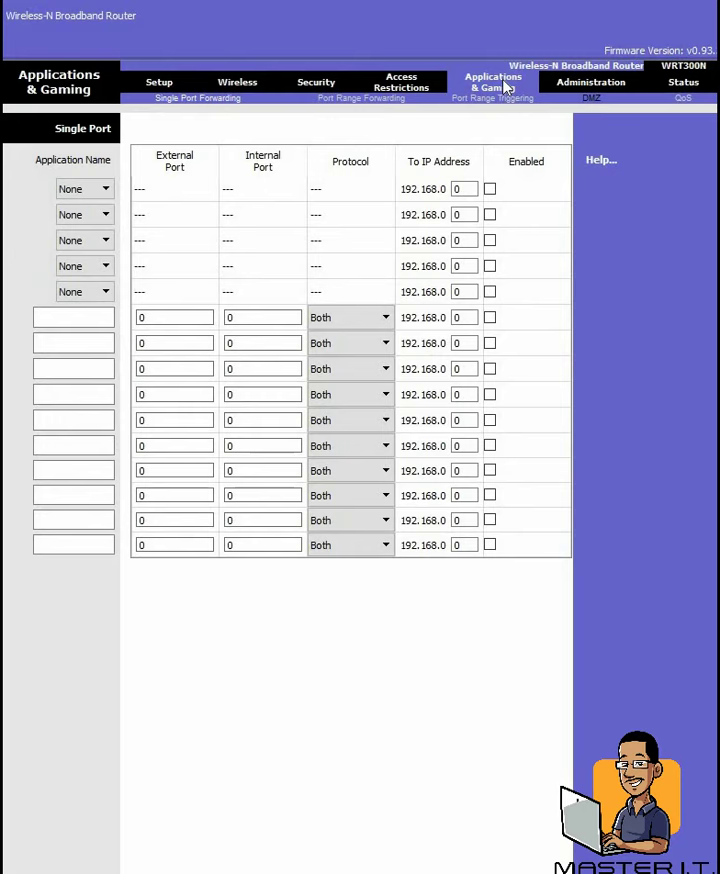
Step: Switch to the DMZ sub-tab, showing DMZ Disabled with Source IP Any IP Address
{"action": "left_click", "coordinate": [595, 100]}
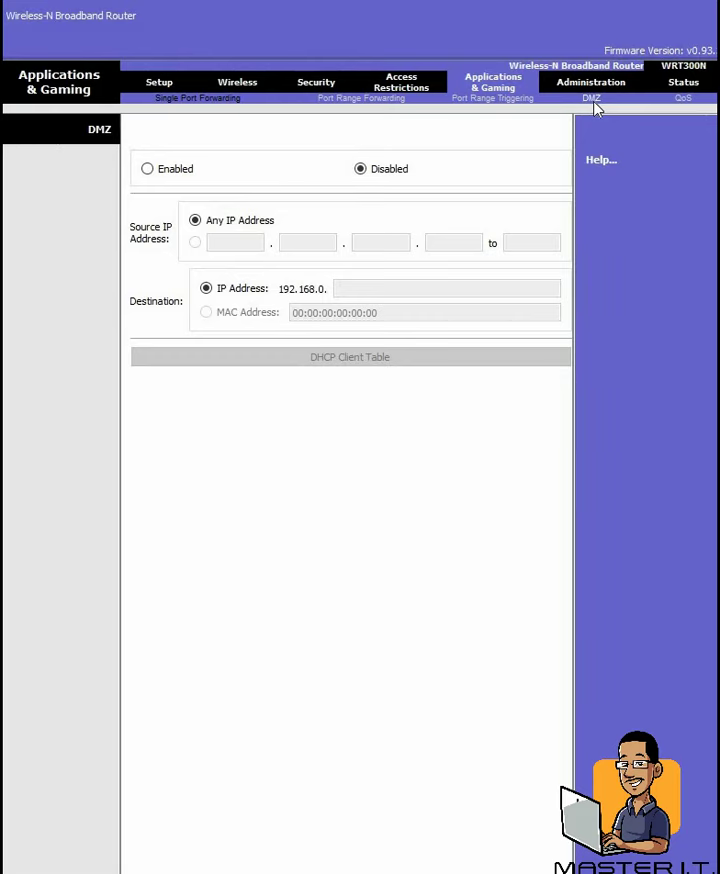
Step: On Administration Management, select the current Router Password for replacement
{"action": "left_click", "coordinate": [597, 84]}
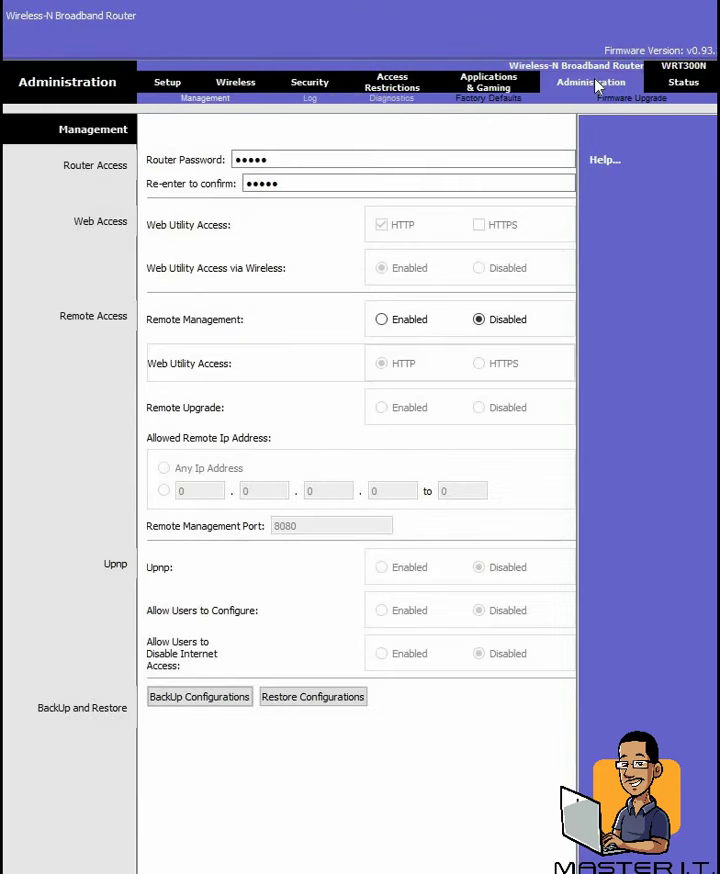
{"action": "double_click", "coordinate": [363, 164]}
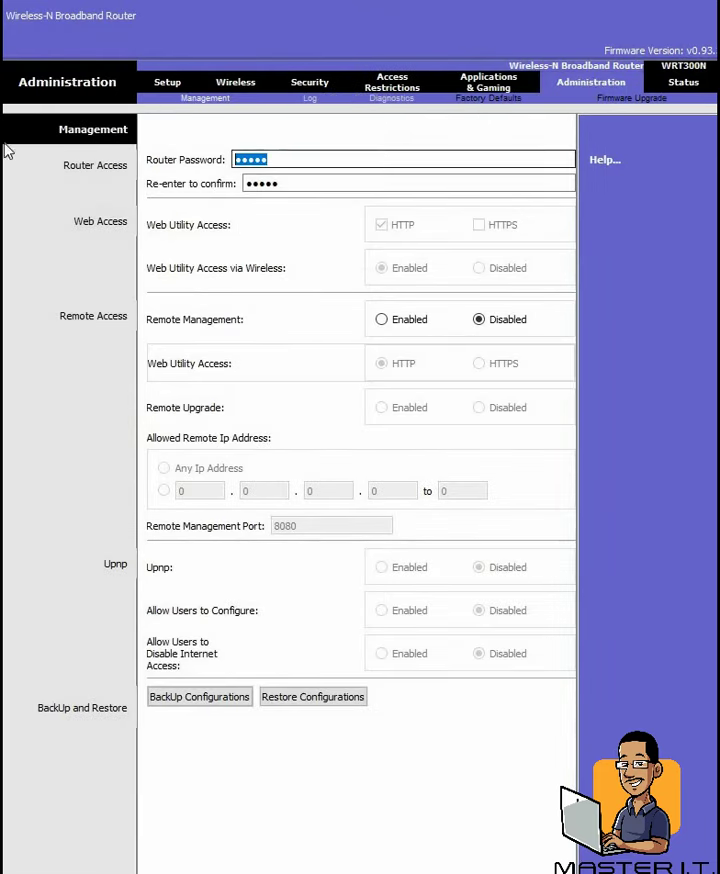